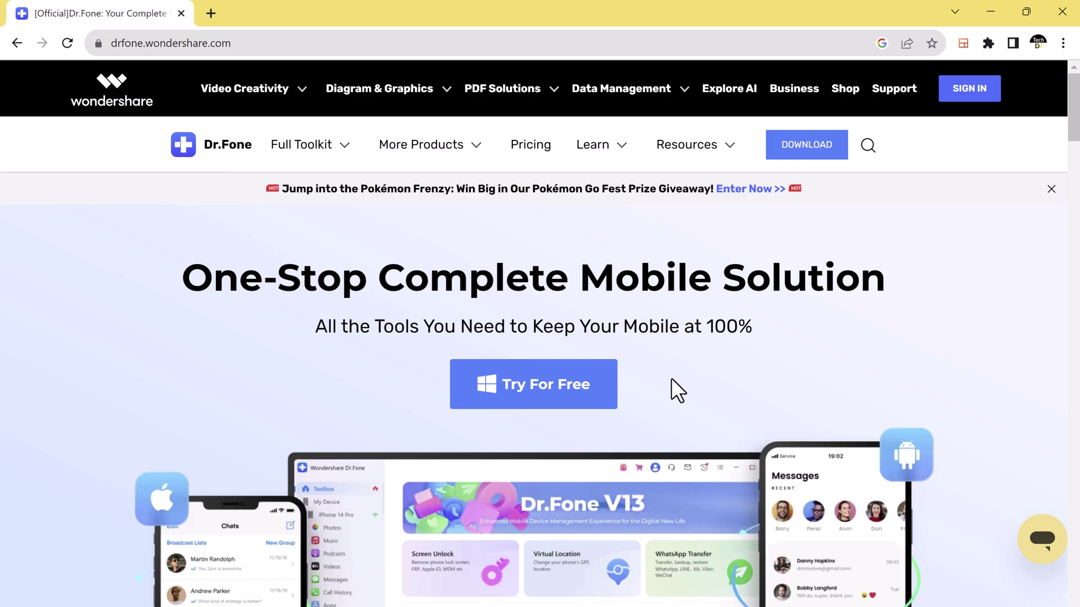
scroll(638, 403, "down", 1)
scroll(639, 402, "down", 4)
scroll(639, 402, "down", 1)
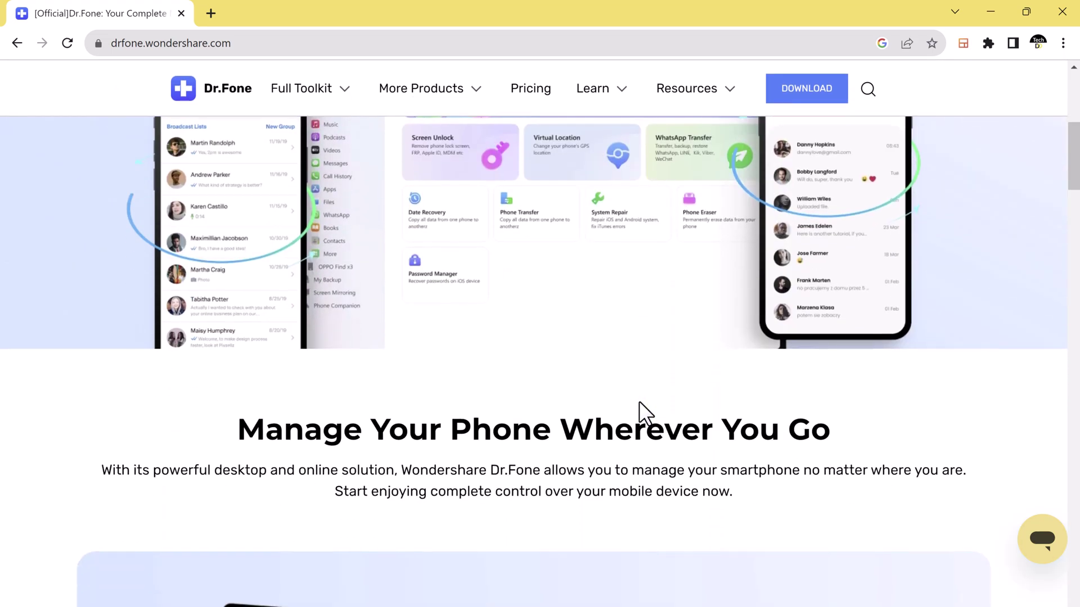
scroll(639, 403, "down", 1)
scroll(639, 403, "down", 1)
scroll(638, 401, "down", 1)
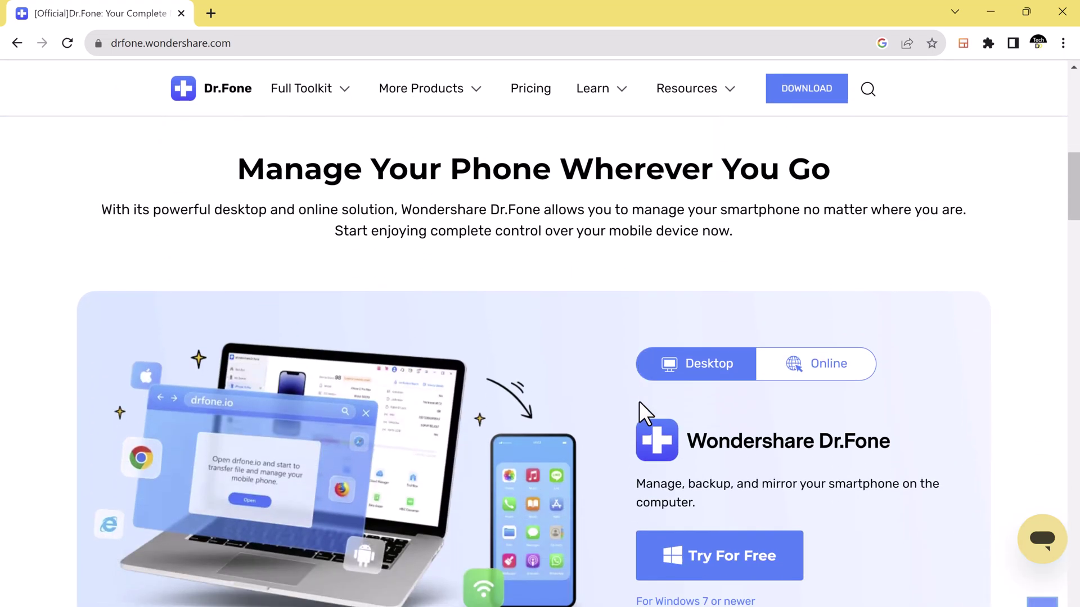
scroll(638, 401, "down", 2)
scroll(638, 400, "down", 4)
scroll(638, 401, "down", 1)
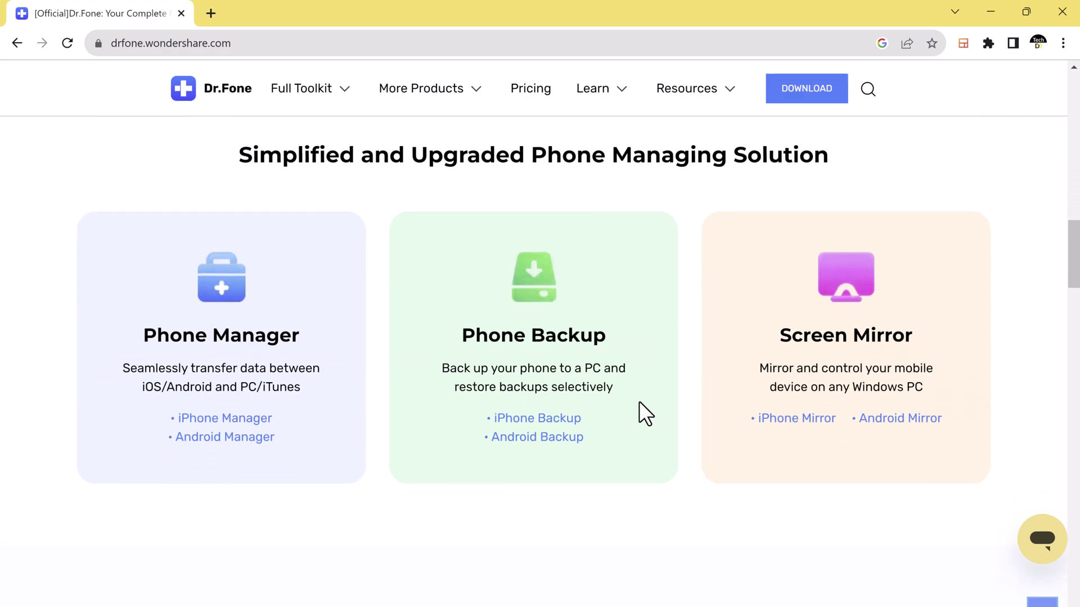
scroll(639, 401, "down", 5)
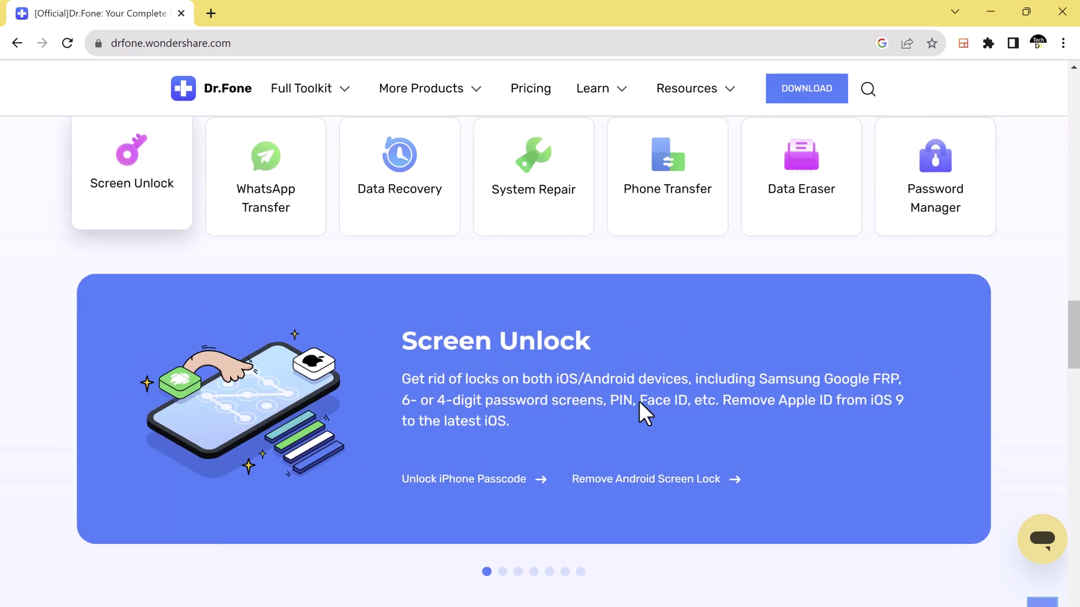
scroll(639, 401, "up", 10)
scroll(639, 401, "up", 8)
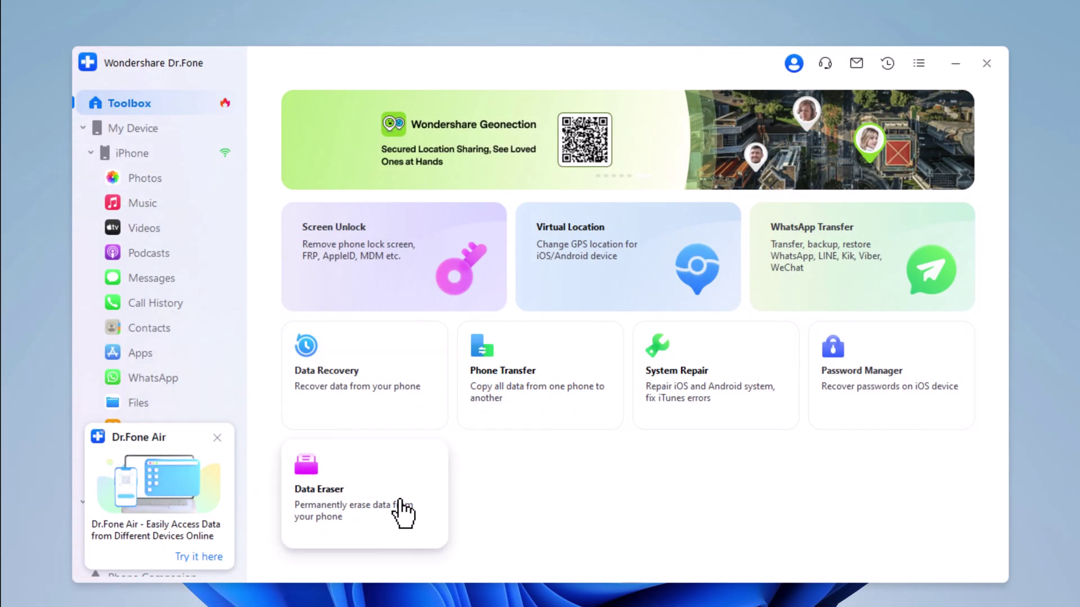
Step: Show the Screen Unlock options from the Toolbox card
left_click(395, 288)
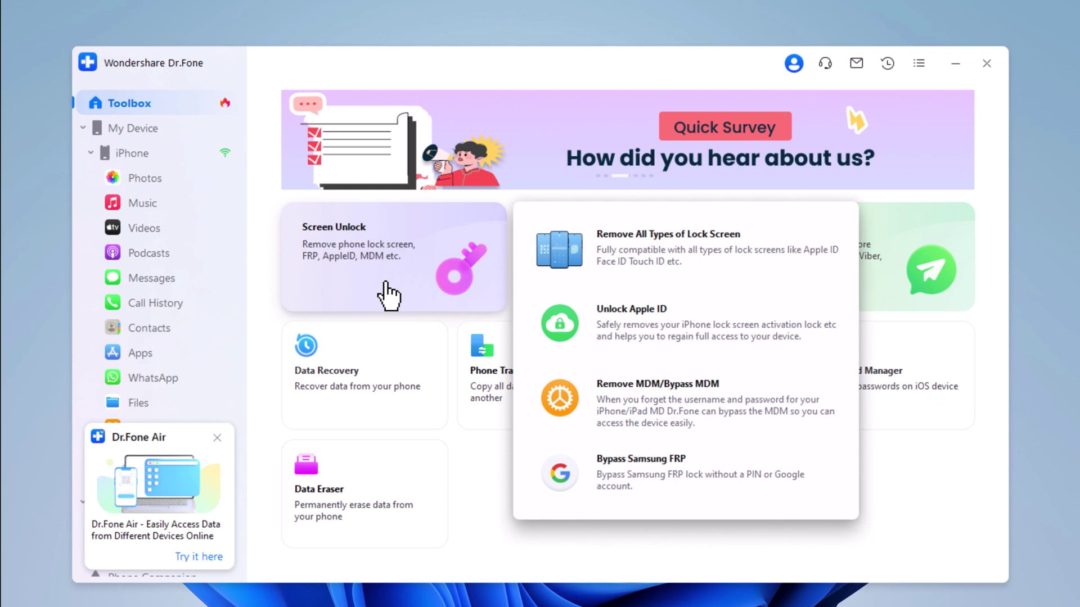
Step: Choose Remove All Types of Lock Screen and select iOS as the device type
left_click(385, 286)
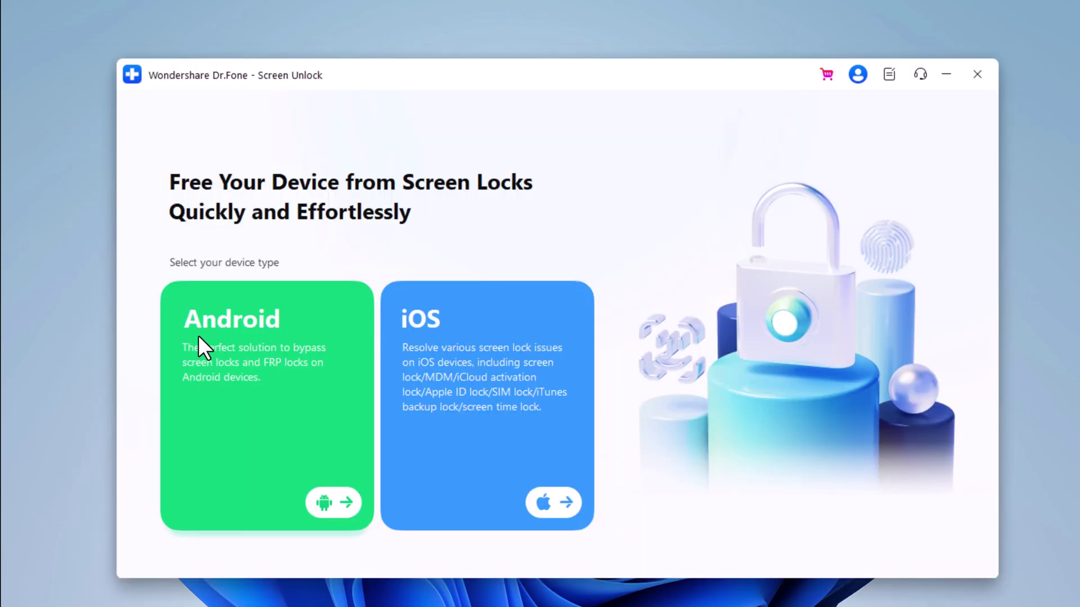
left_click(433, 339)
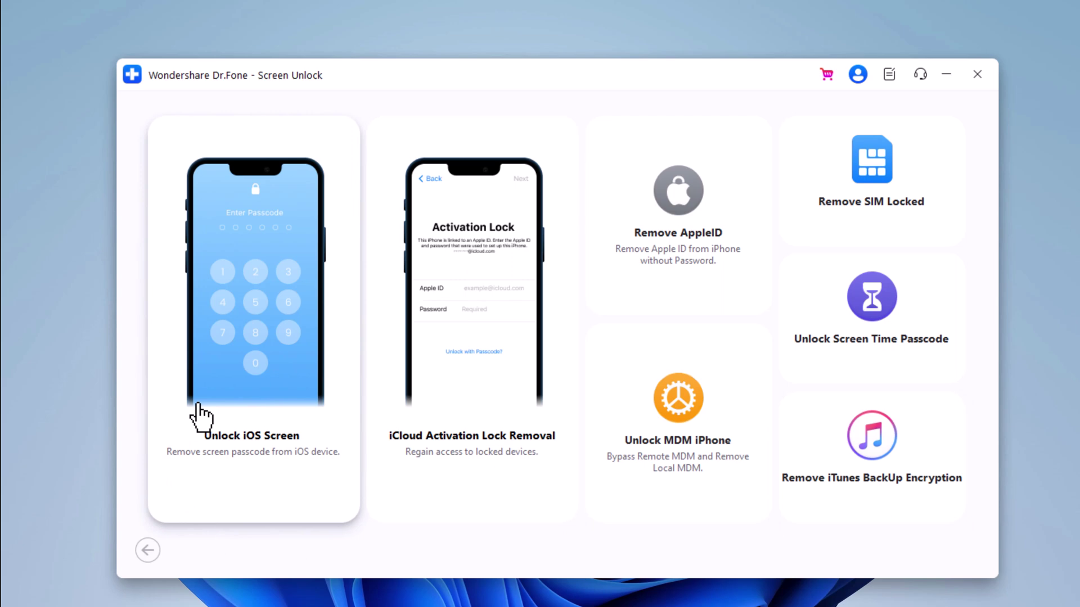
Step: Choose Unlock iOS Screen and start the Remove iOS Screen Lock process
left_click(291, 392)
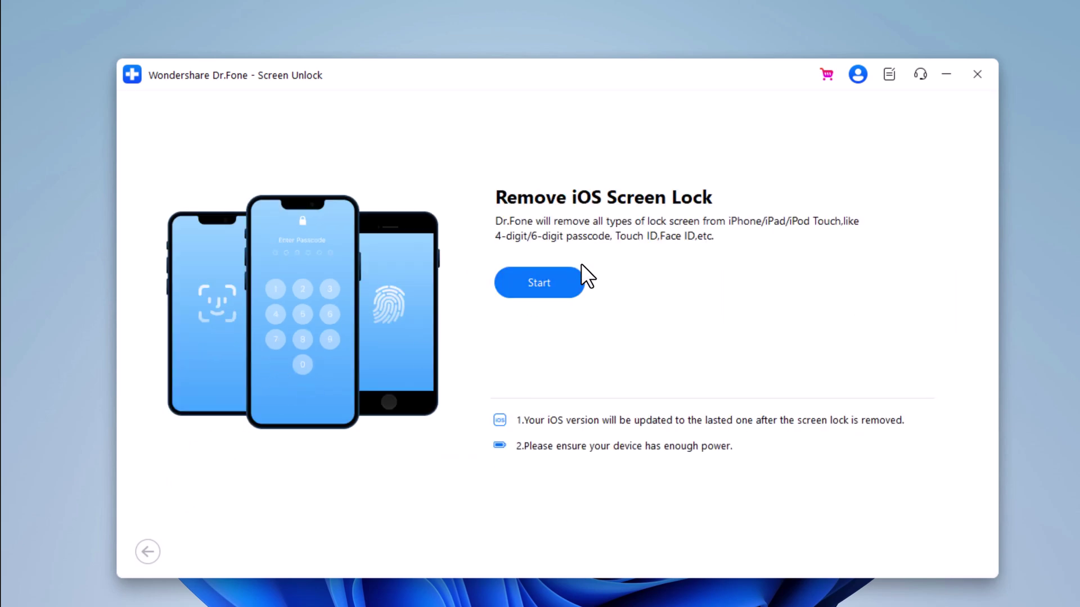
left_click(558, 281)
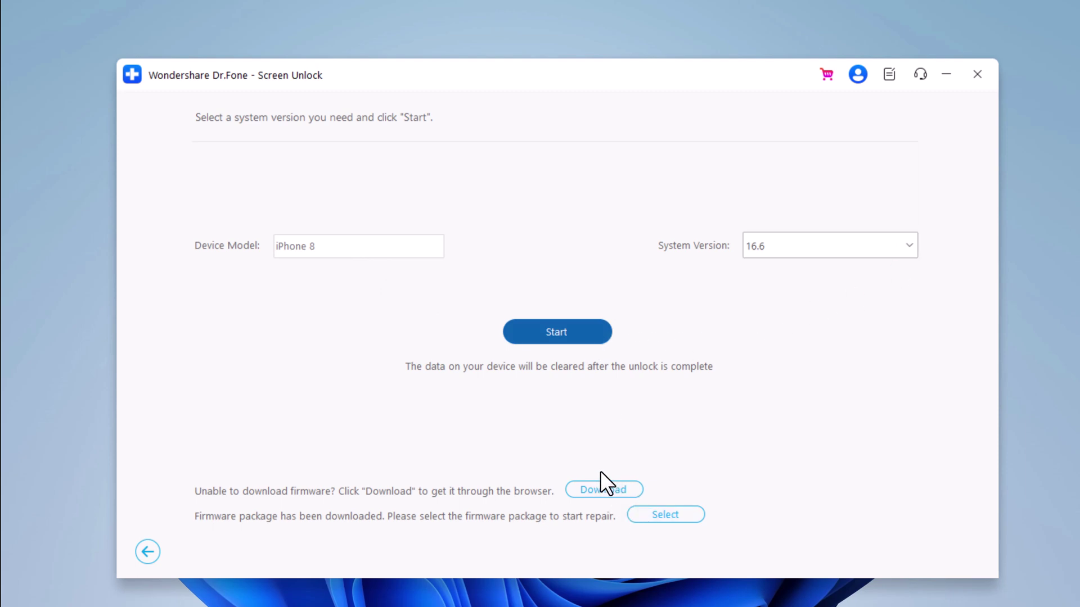
Step: Start downloading the iOS 16.6 firmware for the iPhone 8
left_click(589, 333)
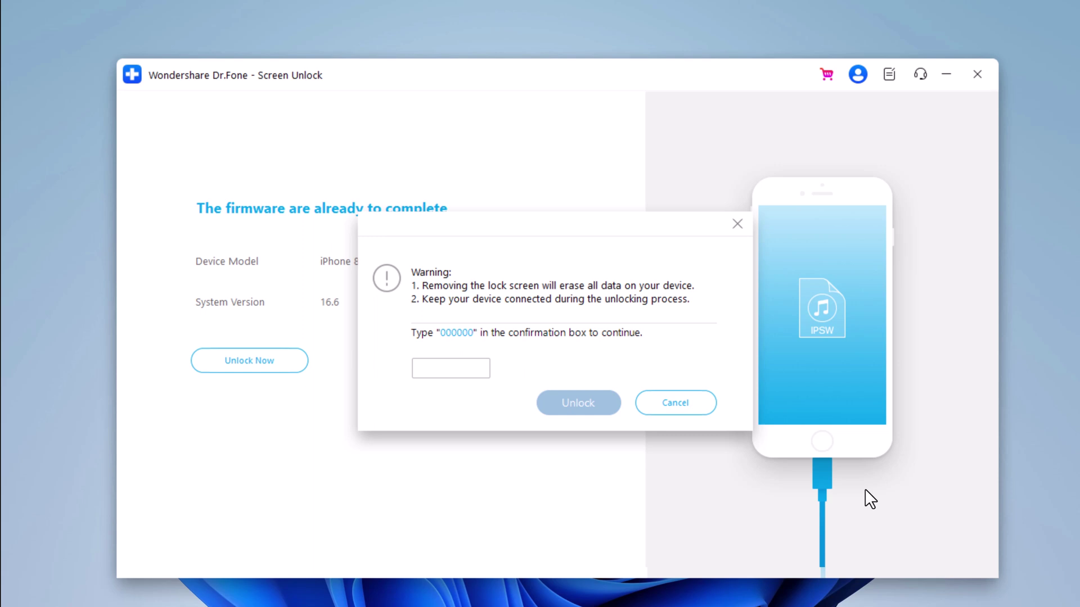
Step: Enter the 000000 confirmation code so unlocking of the iPhone 8 begins
left_click(451, 367)
type("00")
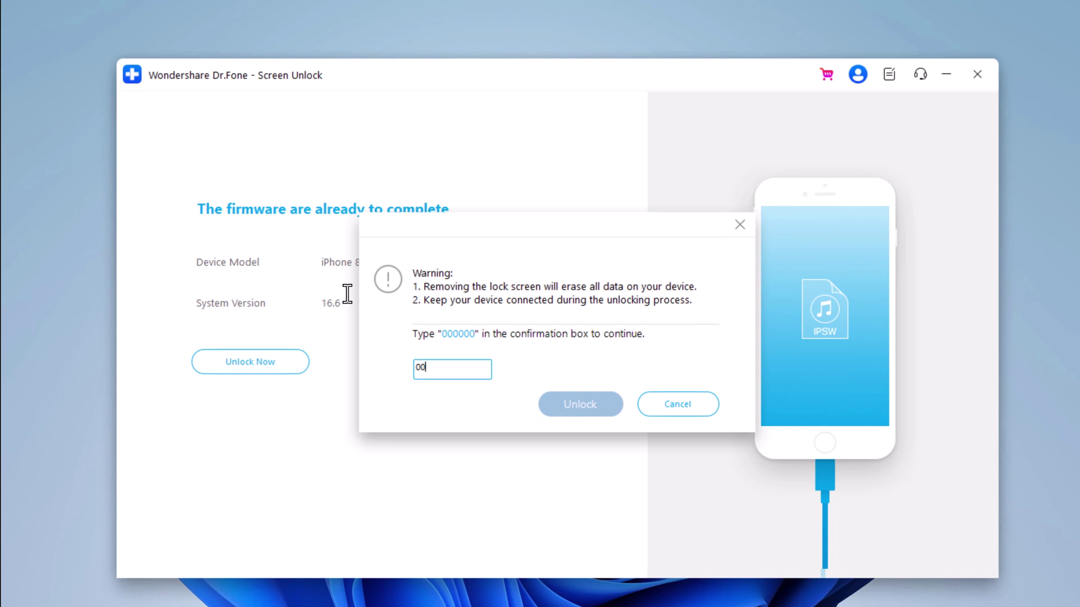
type("0000")
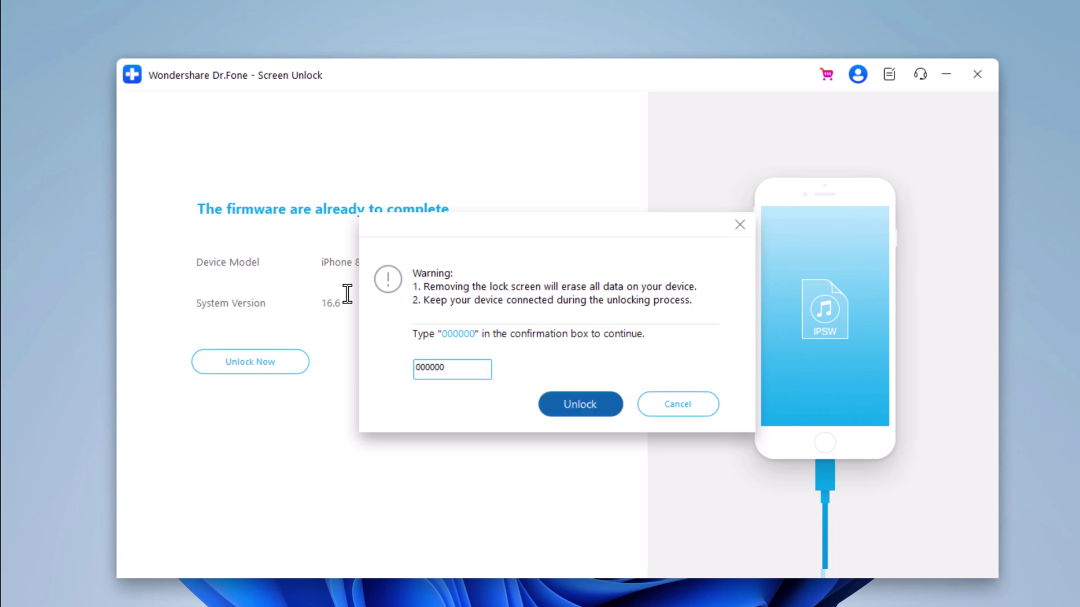
key("Return")
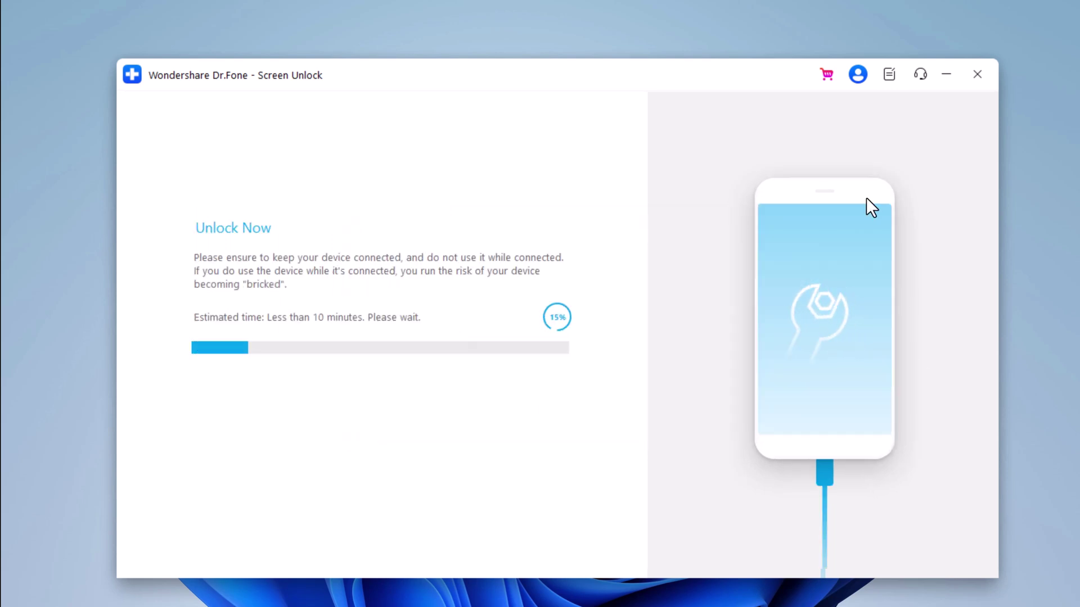